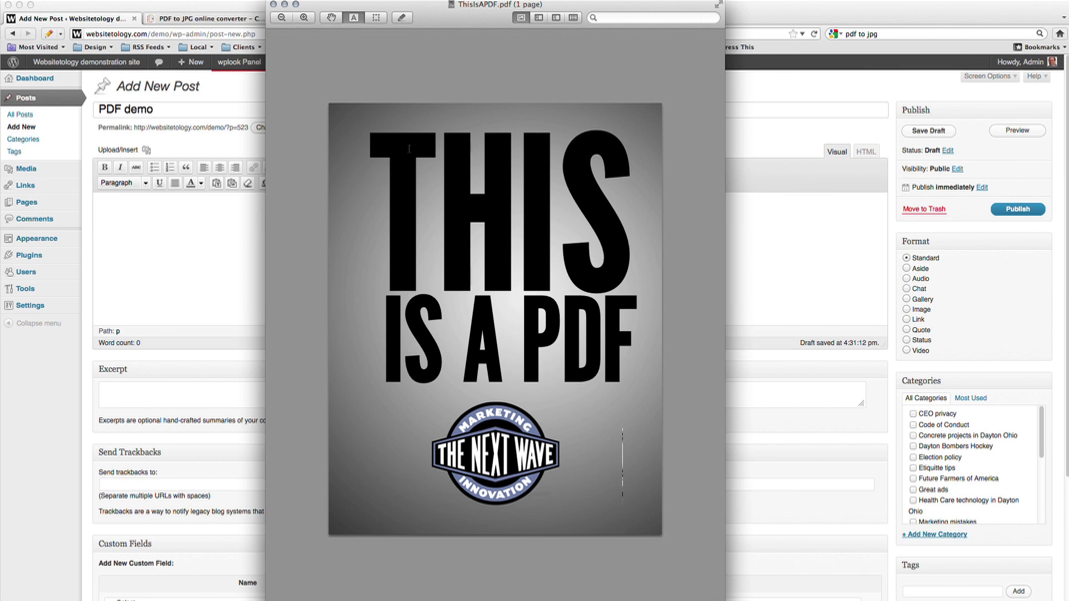
Minimize the ThisIsAPDF.pdf Preview window and switch to the pdf2jpg.net converter tab
left_click(285, 5)
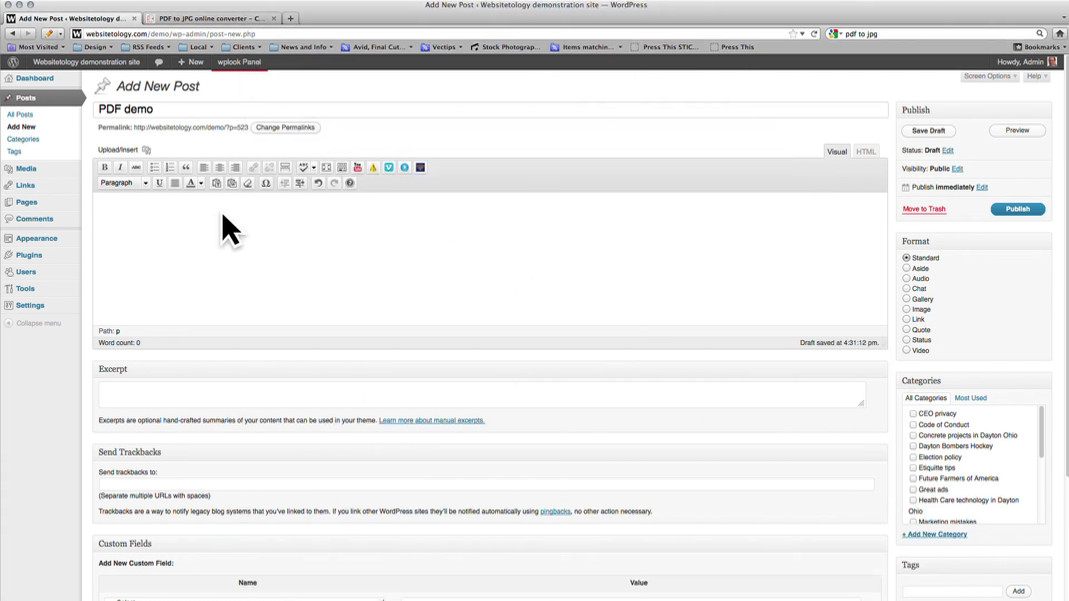
left_click(252, 19)
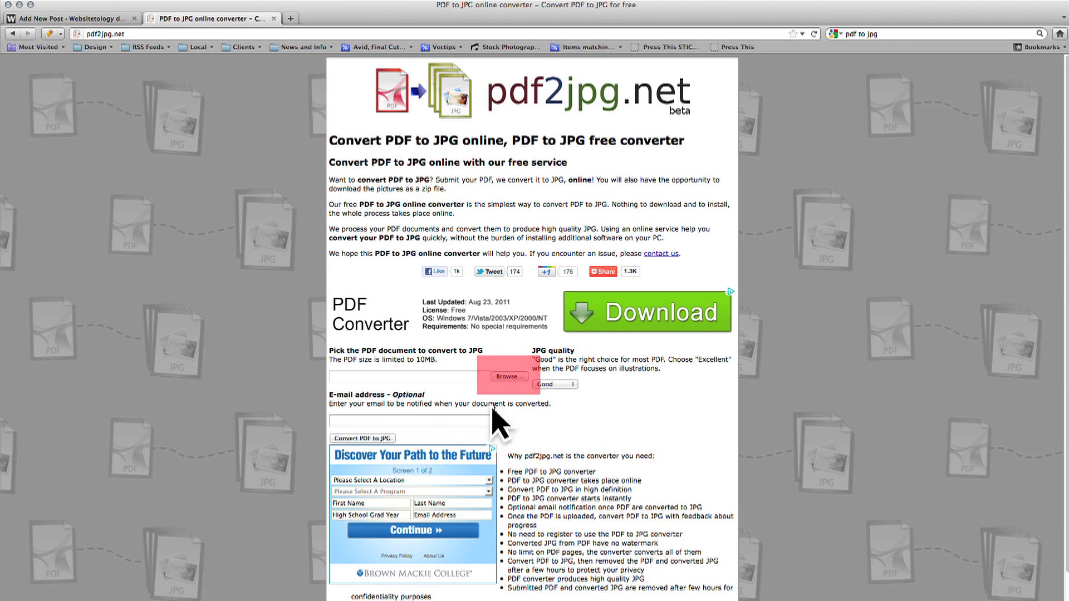
Convert ThisIsAPDF.pdf to JPG on pdf2jpg.net and download the page 1 image
left_click(522, 377)
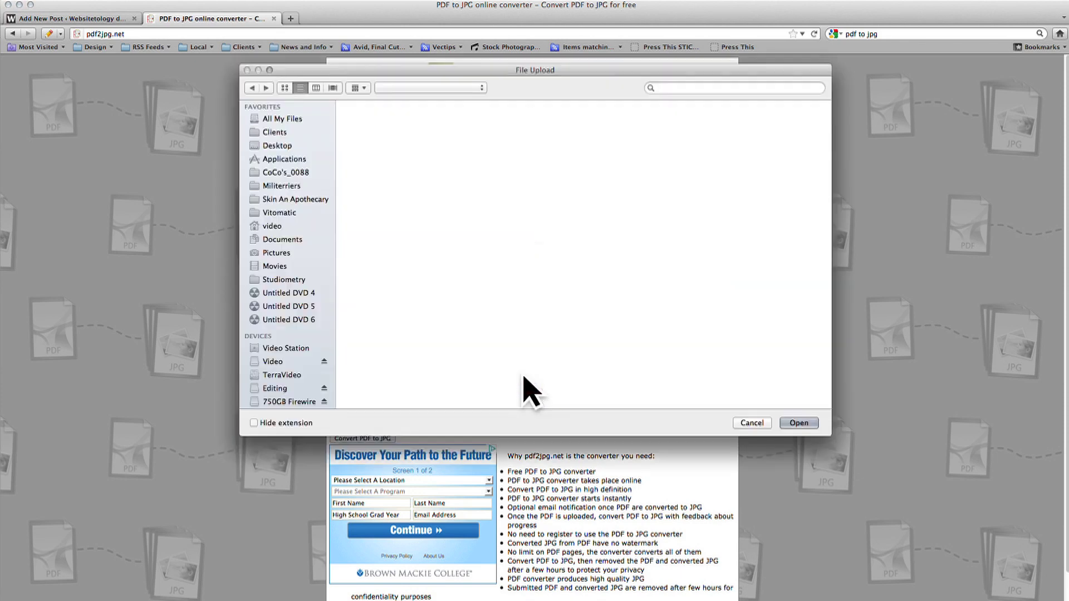
left_click(402, 125)
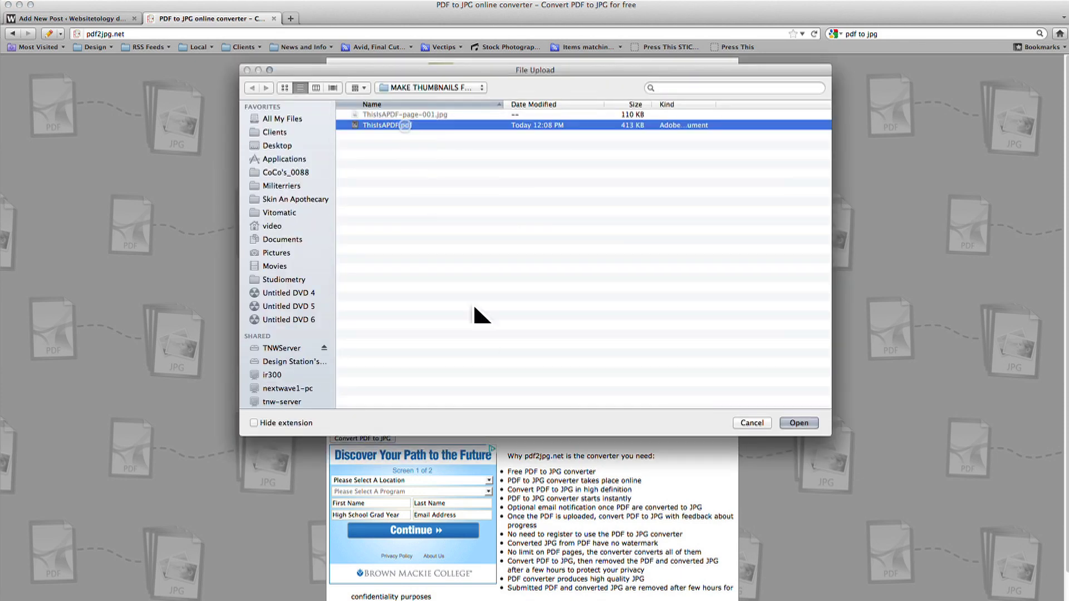
left_click(799, 423)
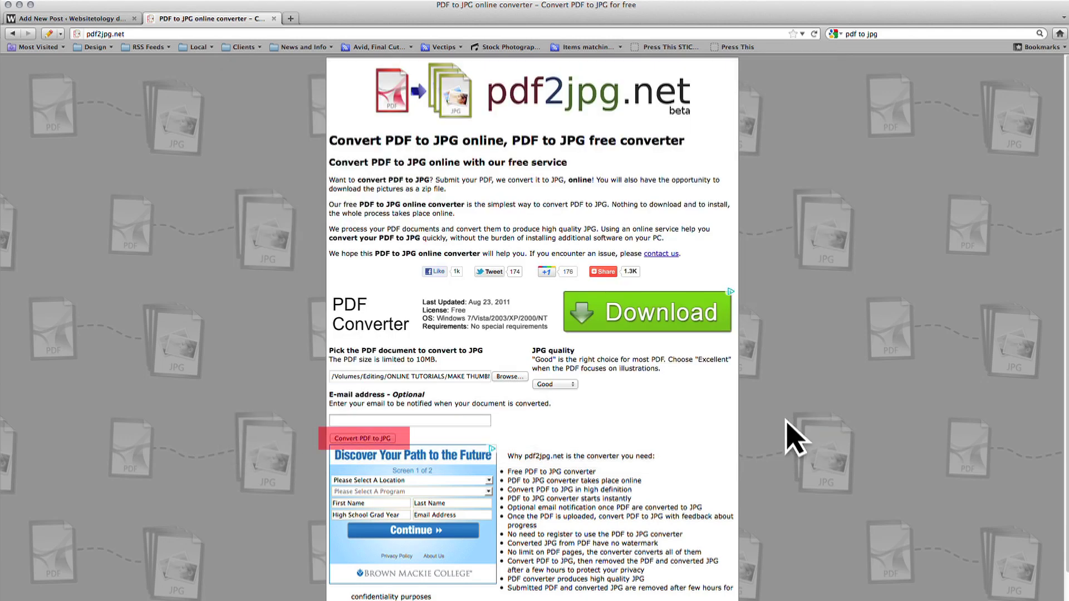
left_click(362, 438)
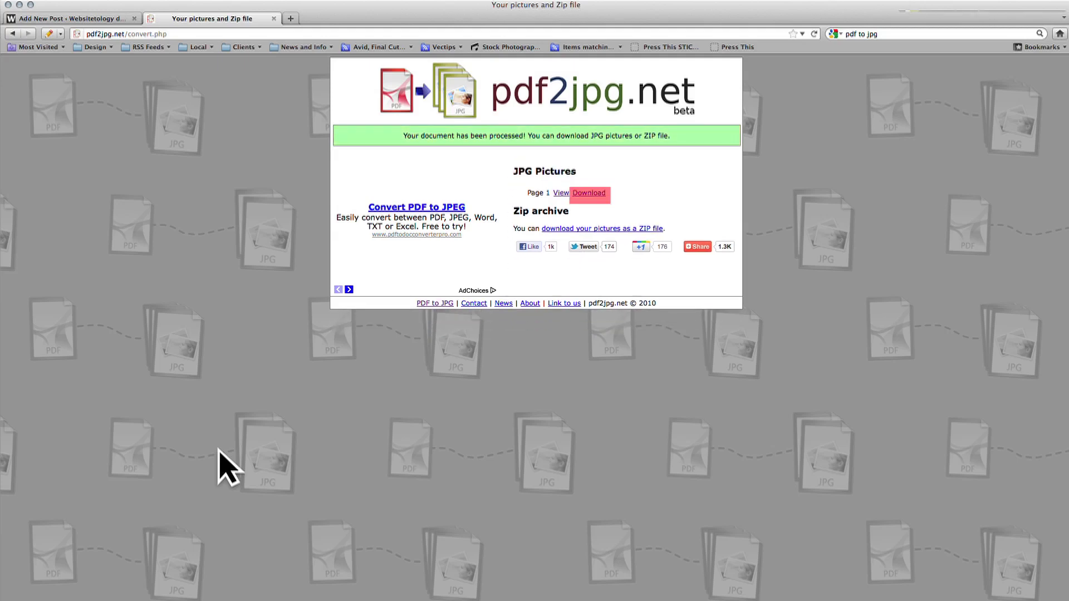
left_click(603, 193)
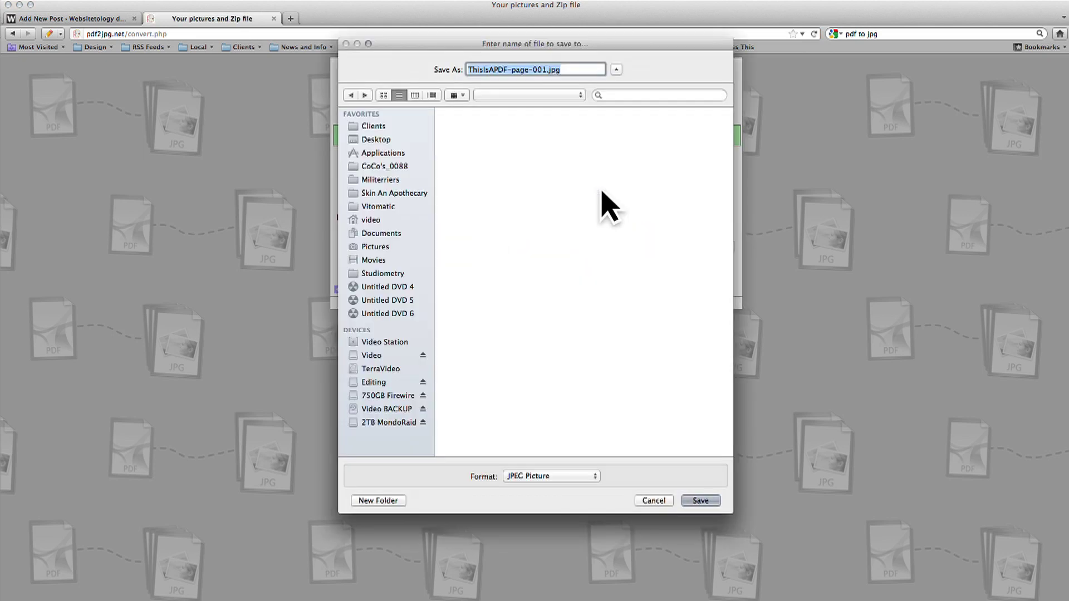
Save the image as ThisIsAPDF-page-001.jpg, then start adding media to the WordPress post
left_click(696, 501)
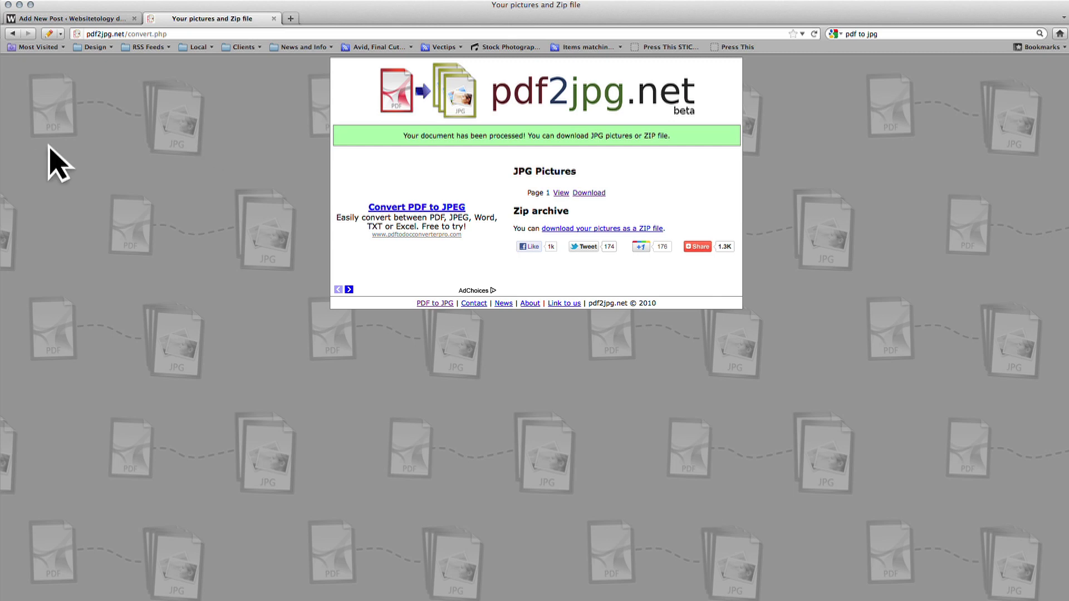
left_click(82, 20)
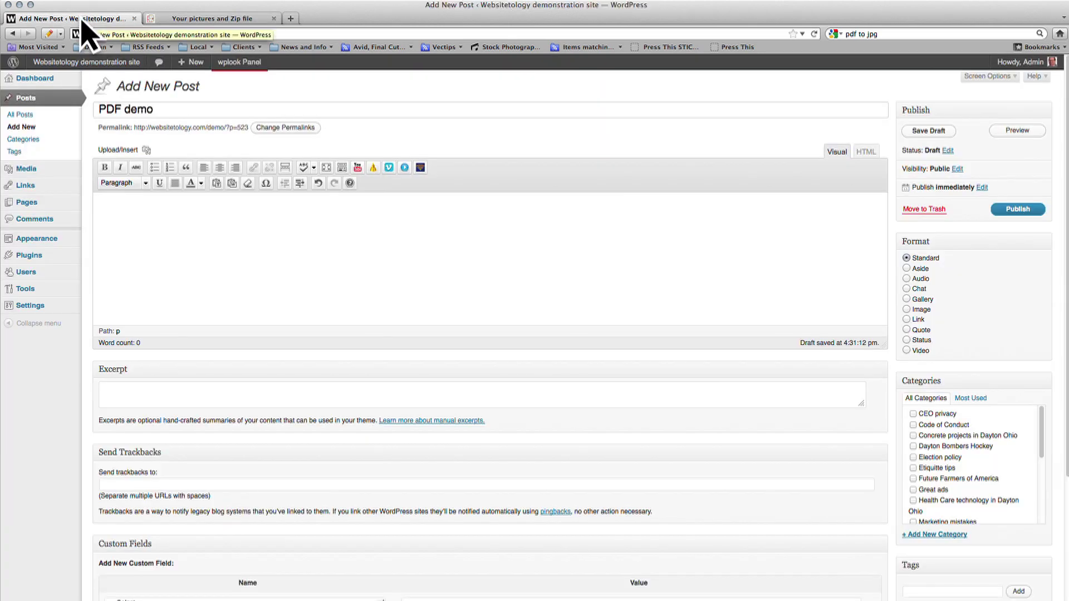
left_click(147, 150)
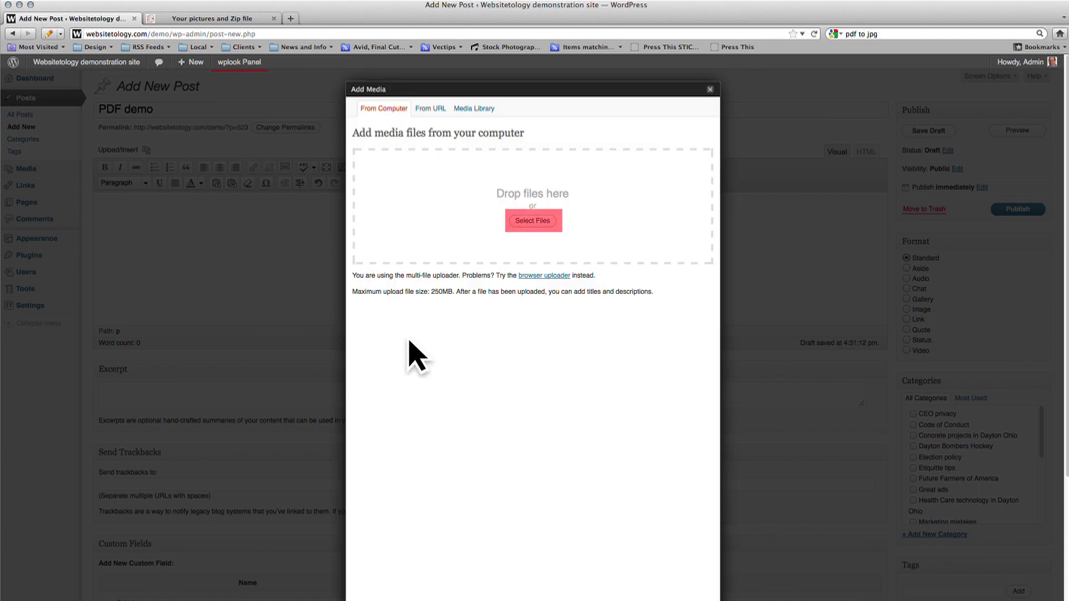
Upload ThisIsAPDF.pdf from the computer to the post's media
left_click(532, 221)
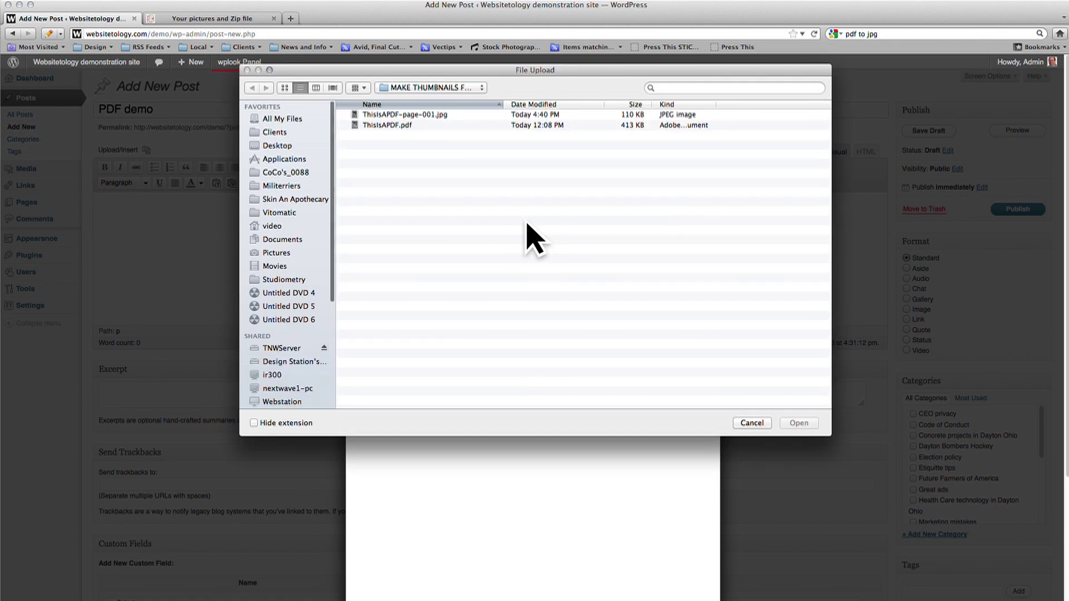
left_click(396, 125)
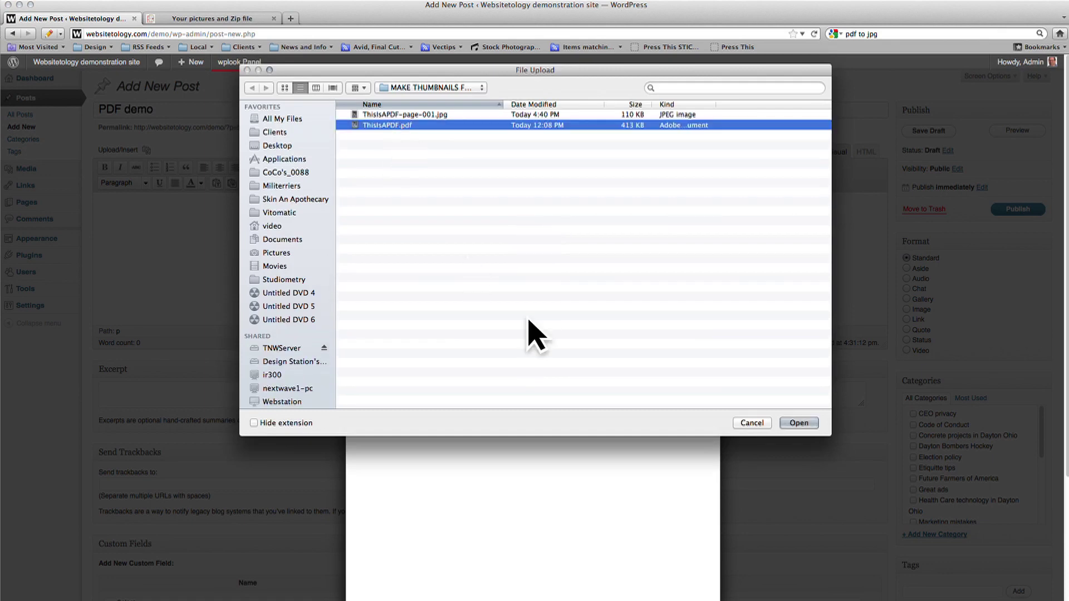
left_click(812, 424)
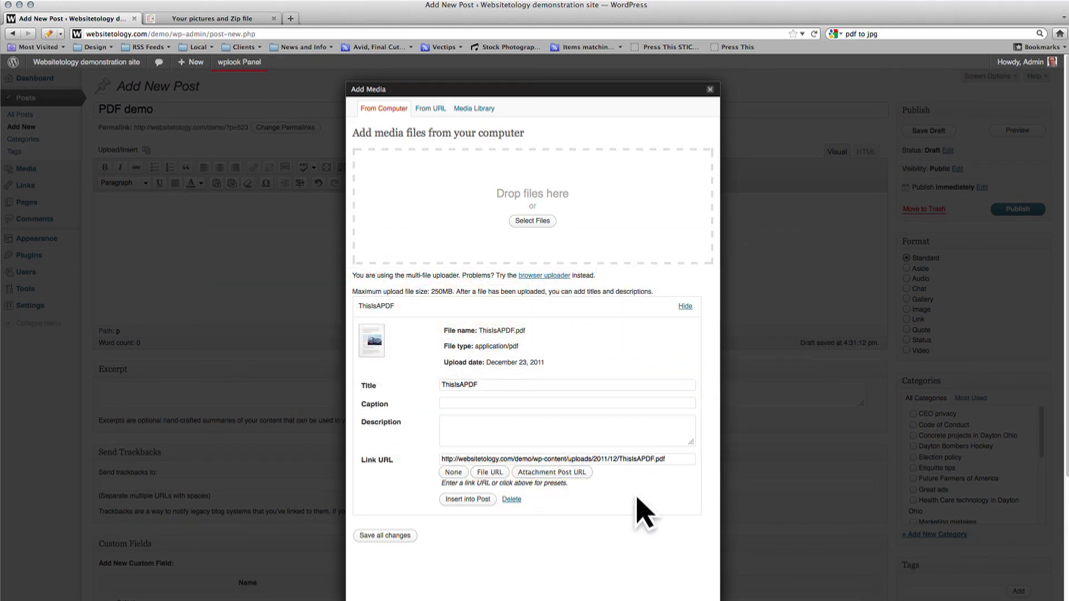
Copy the PDF's full Link URL and save its attachment details
left_click_drag(670, 459, 443, 460)
key("cmd+c")
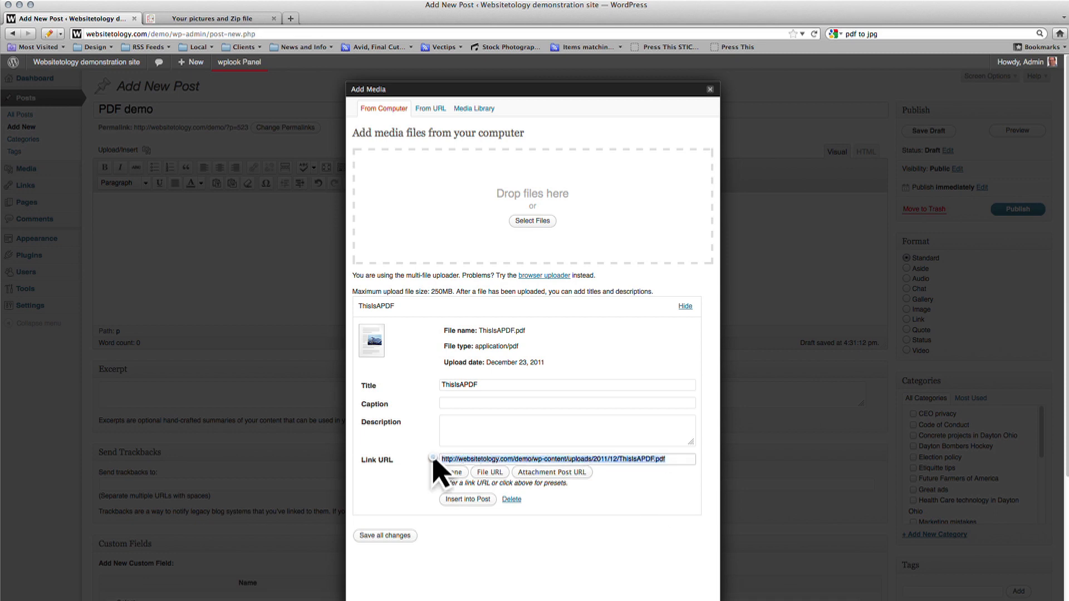
right_click(650, 461)
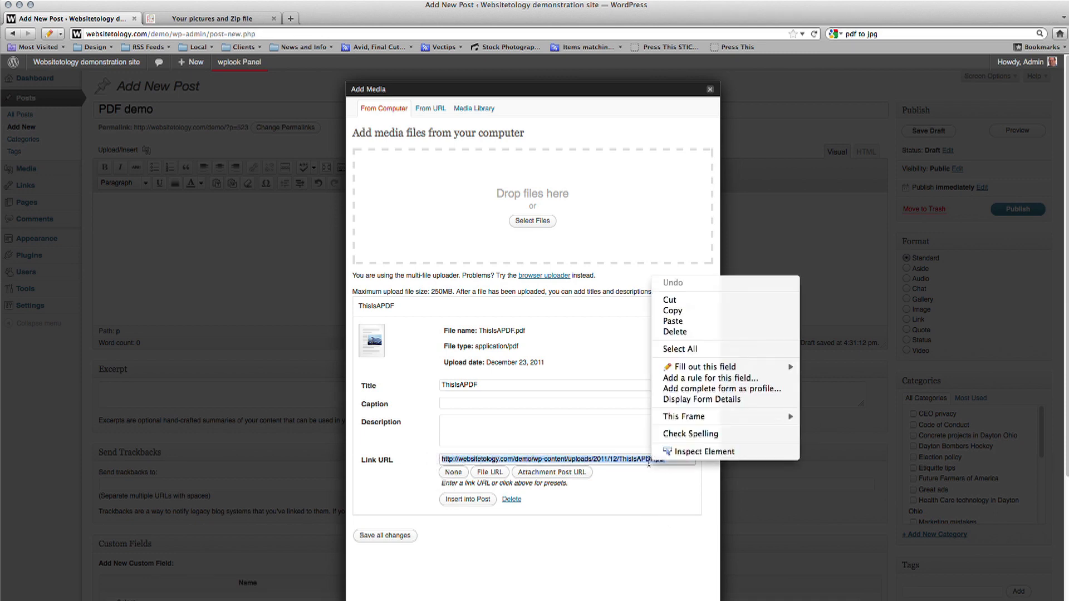
left_click(690, 311)
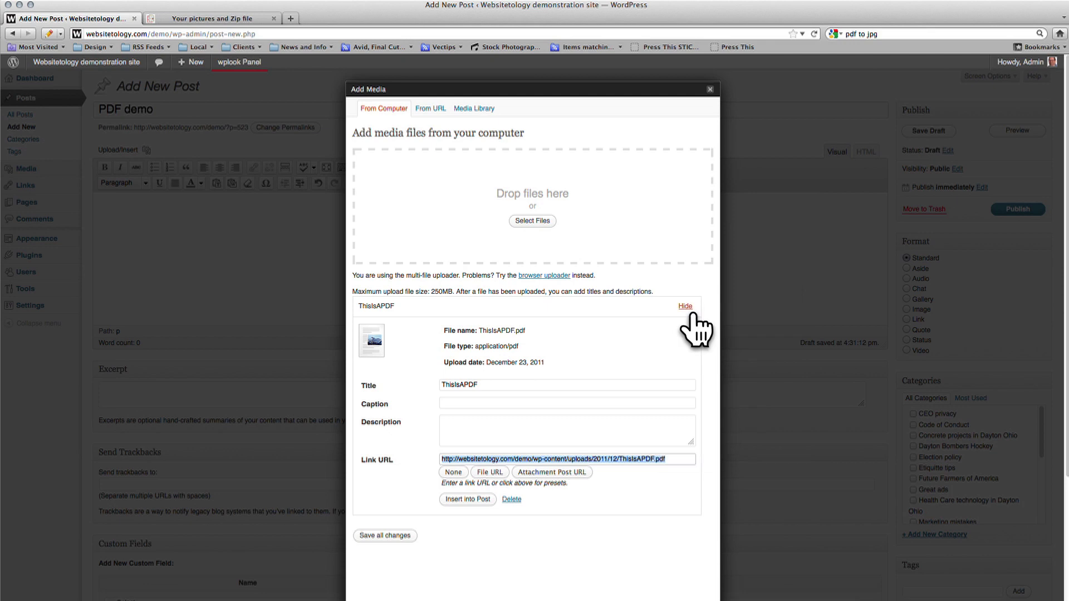
left_click(409, 537)
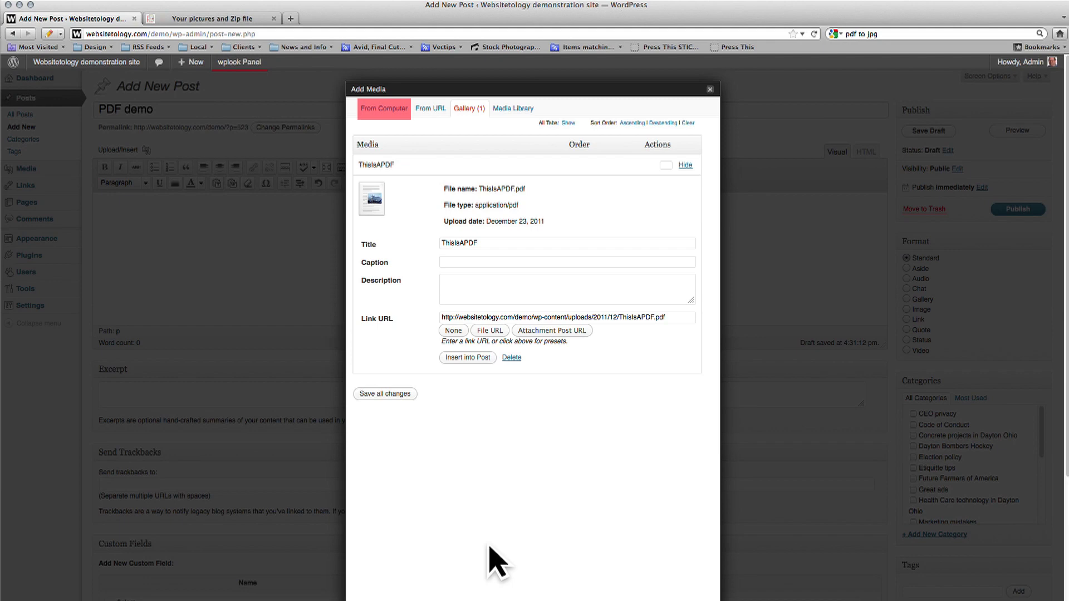
Upload ThisIsAPDF-page-001.jpg from the computer as a second attachment
left_click(390, 111)
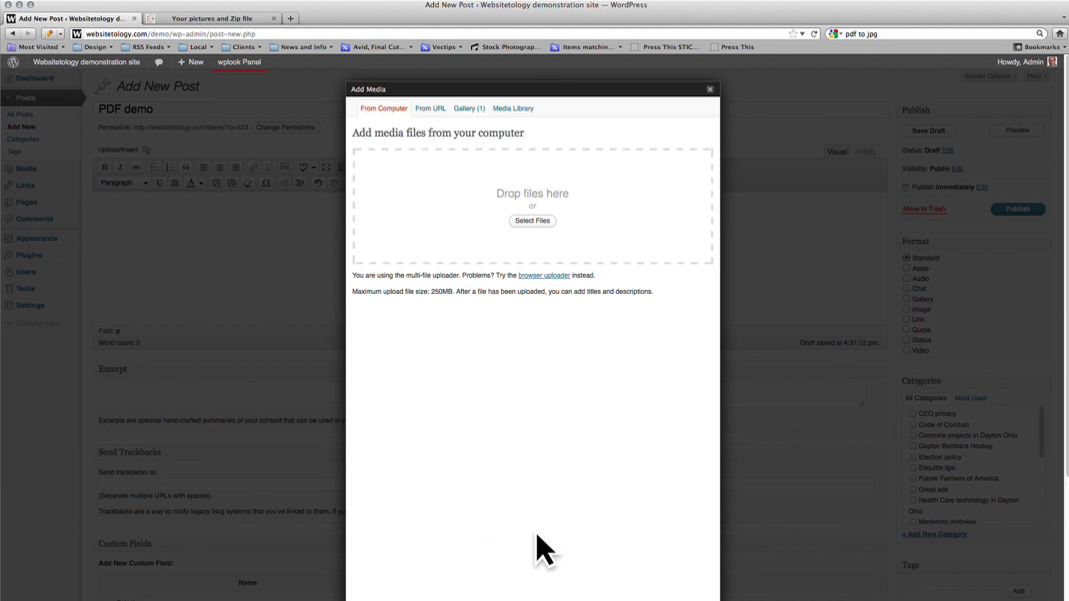
left_click(548, 224)
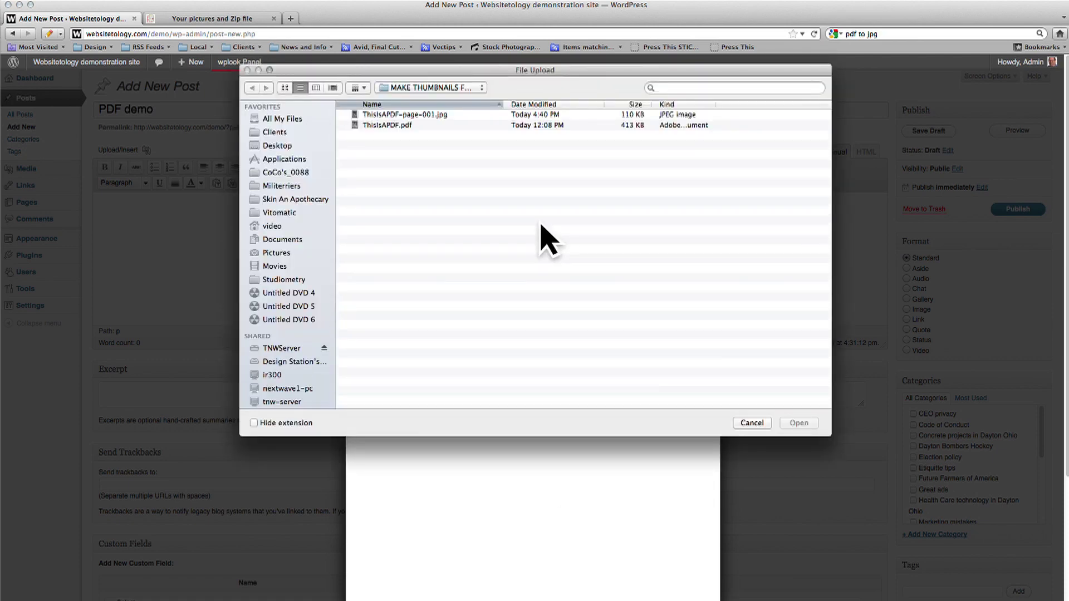
left_click(436, 114)
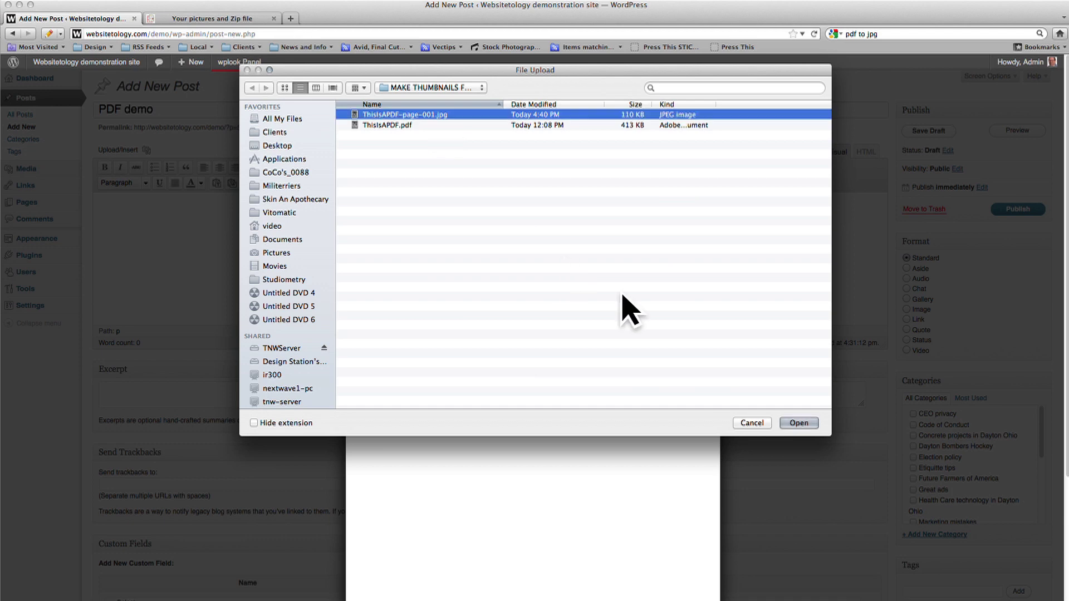
left_click(801, 423)
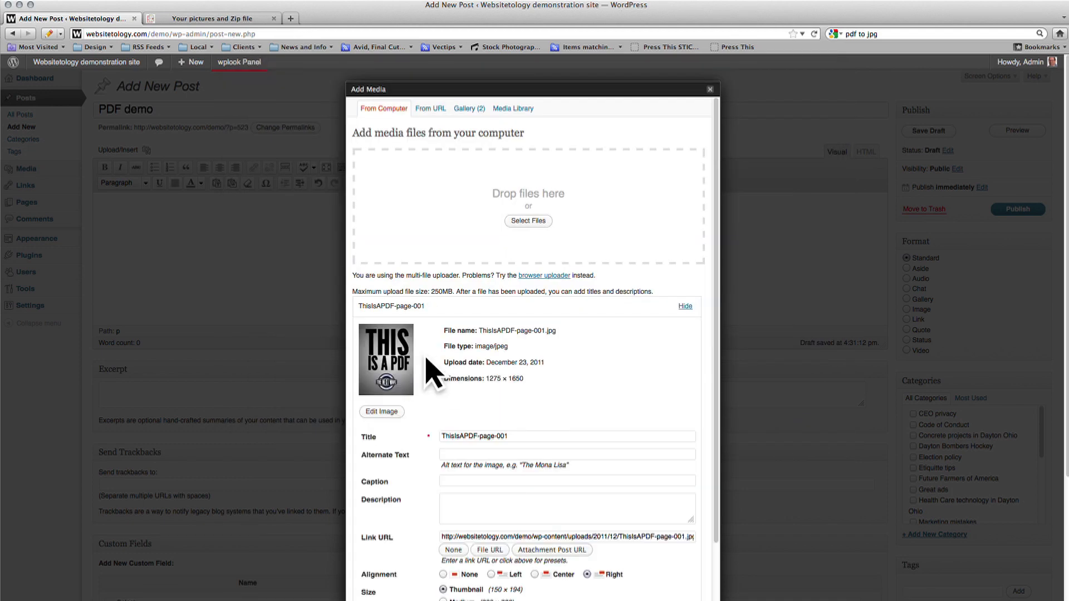
scroll(471, 365, "down", 3)
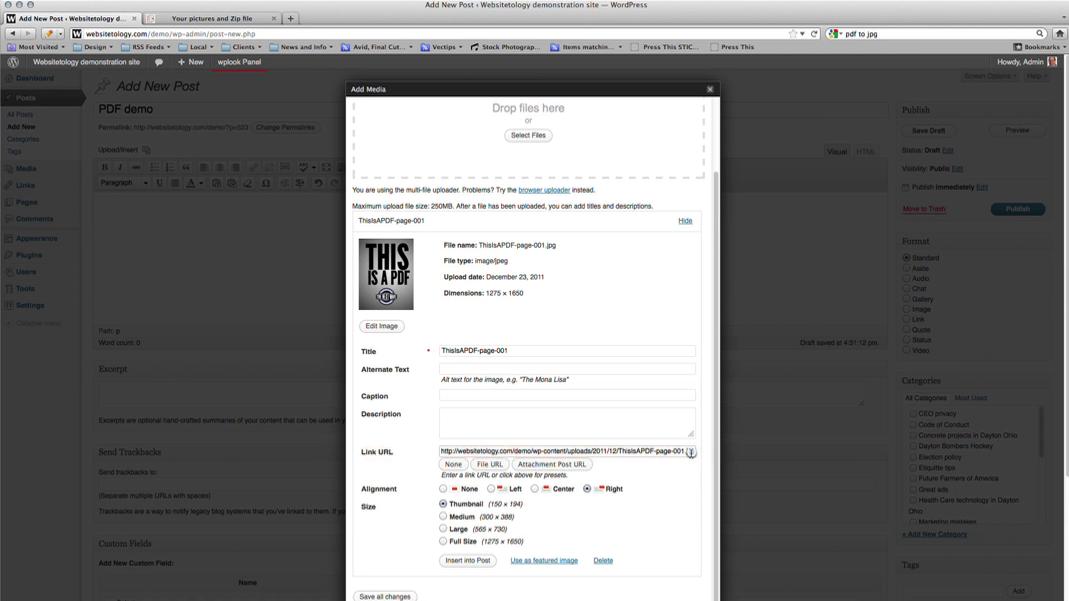
Point the JPG's link to the pasted PDF URL, set alignment None, and insert it as a thumbnail
triple_click(691, 451)
key("BackSpace")
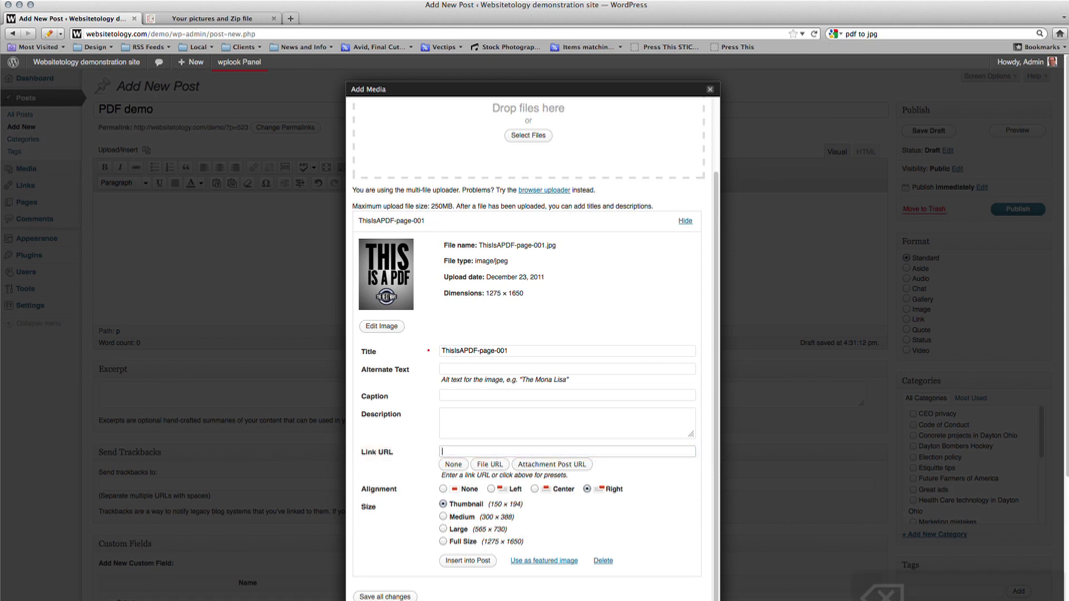
right_click(539, 451)
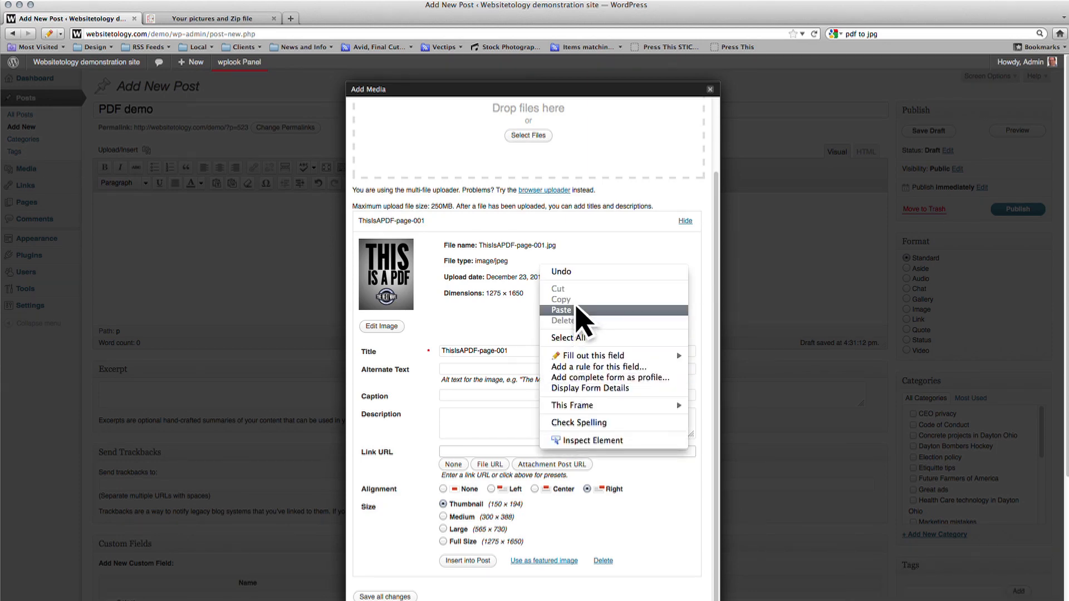
left_click(576, 311)
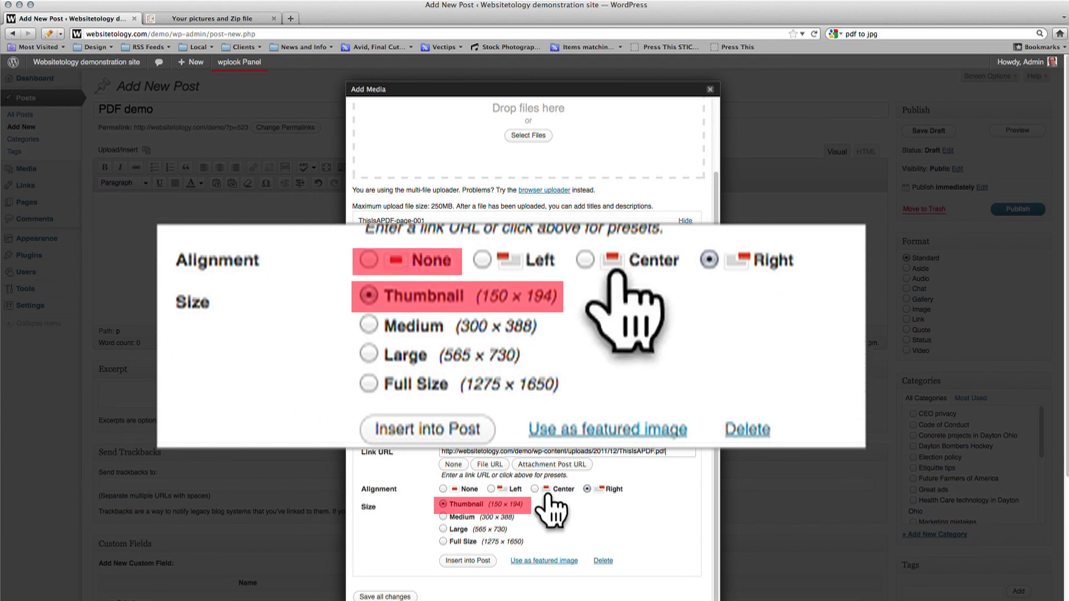
left_click(443, 489)
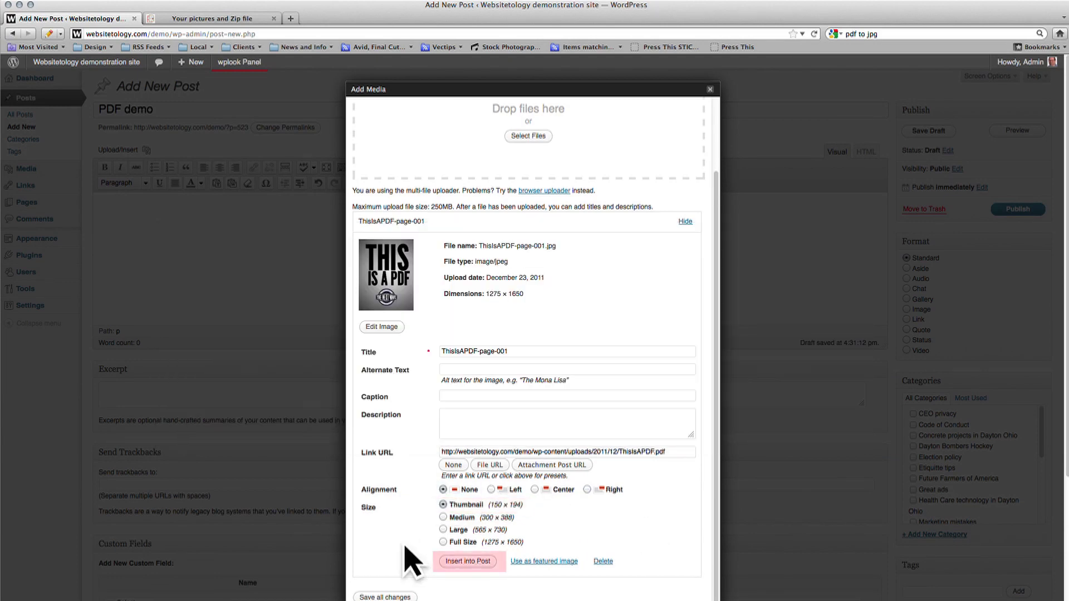
left_click(474, 562)
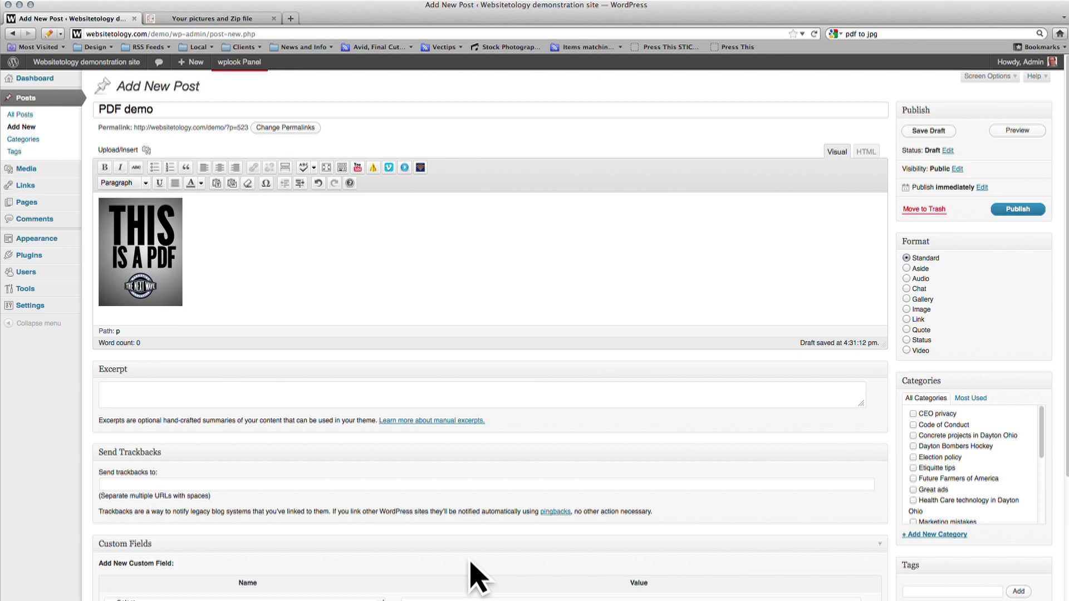
Preview the post and follow the thumbnail link to open ThisIsAPDF.pdf in Adobe Acrobat Pro
left_click(1017, 131)
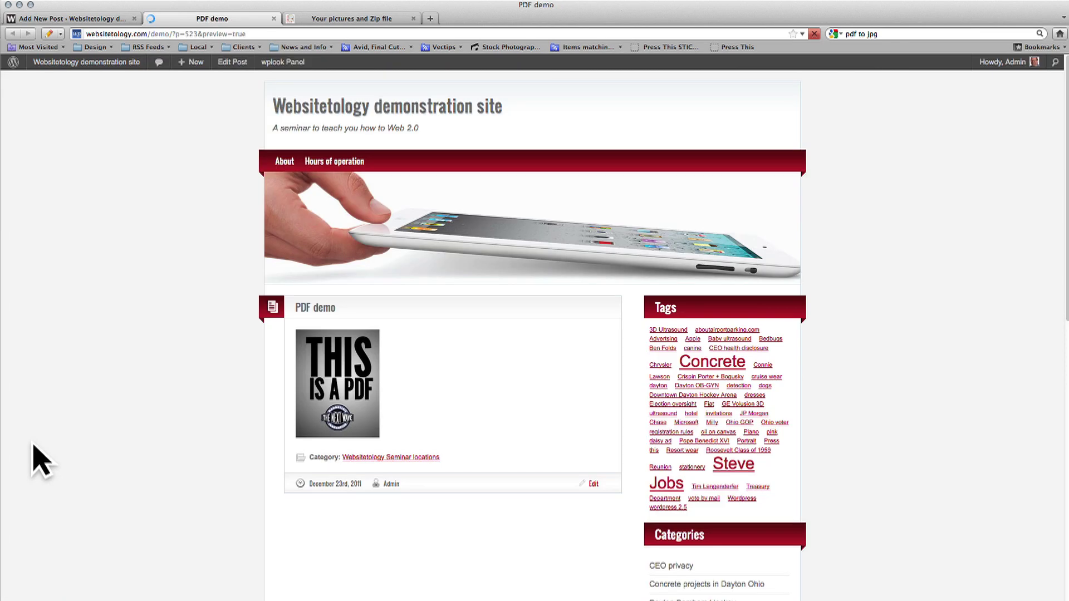
left_click(346, 399)
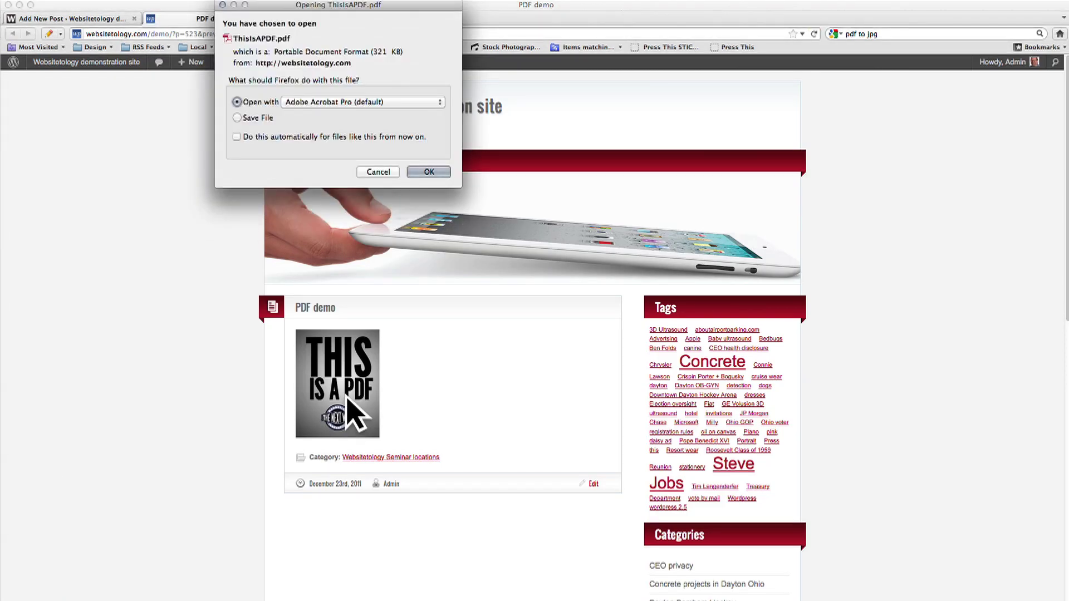
left_click(435, 170)
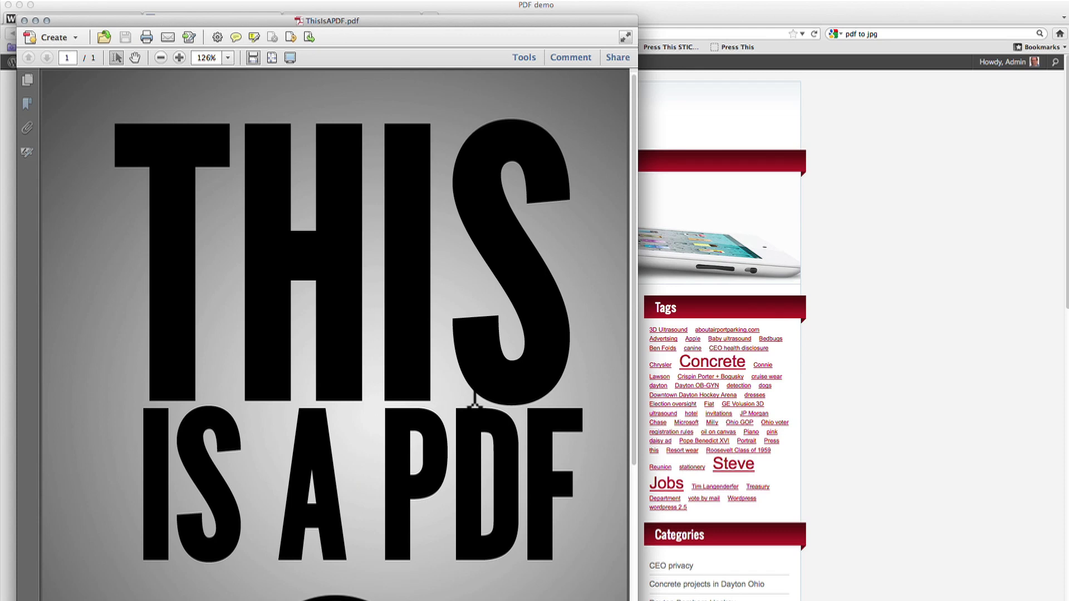
Scroll down ThisIsAPDF.pdf in Acrobat to view the 'THIS IS A PDF' page
scroll(599, 282, "down", 5)
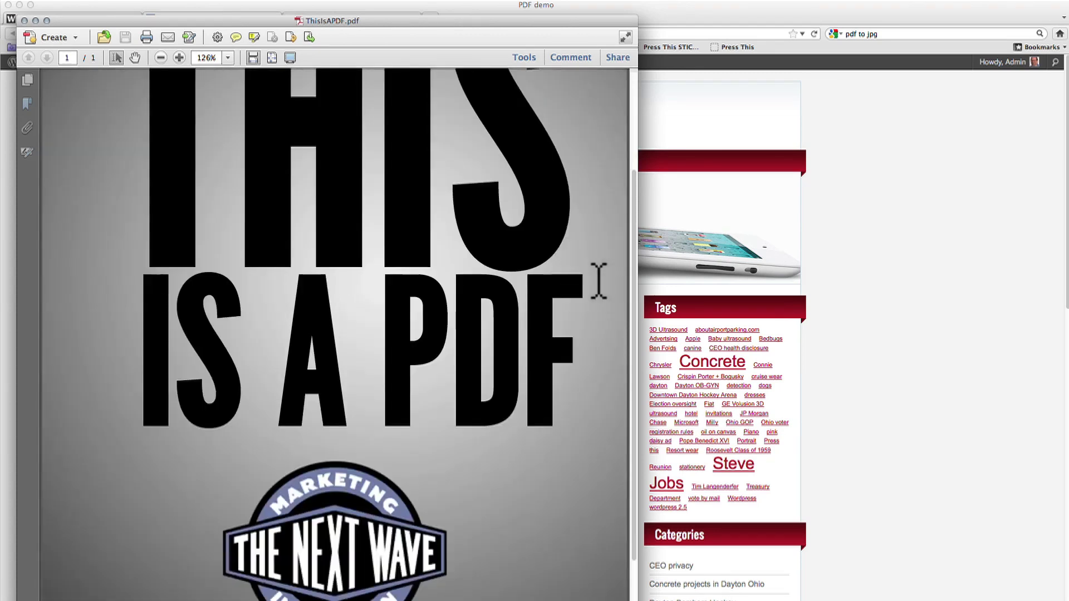